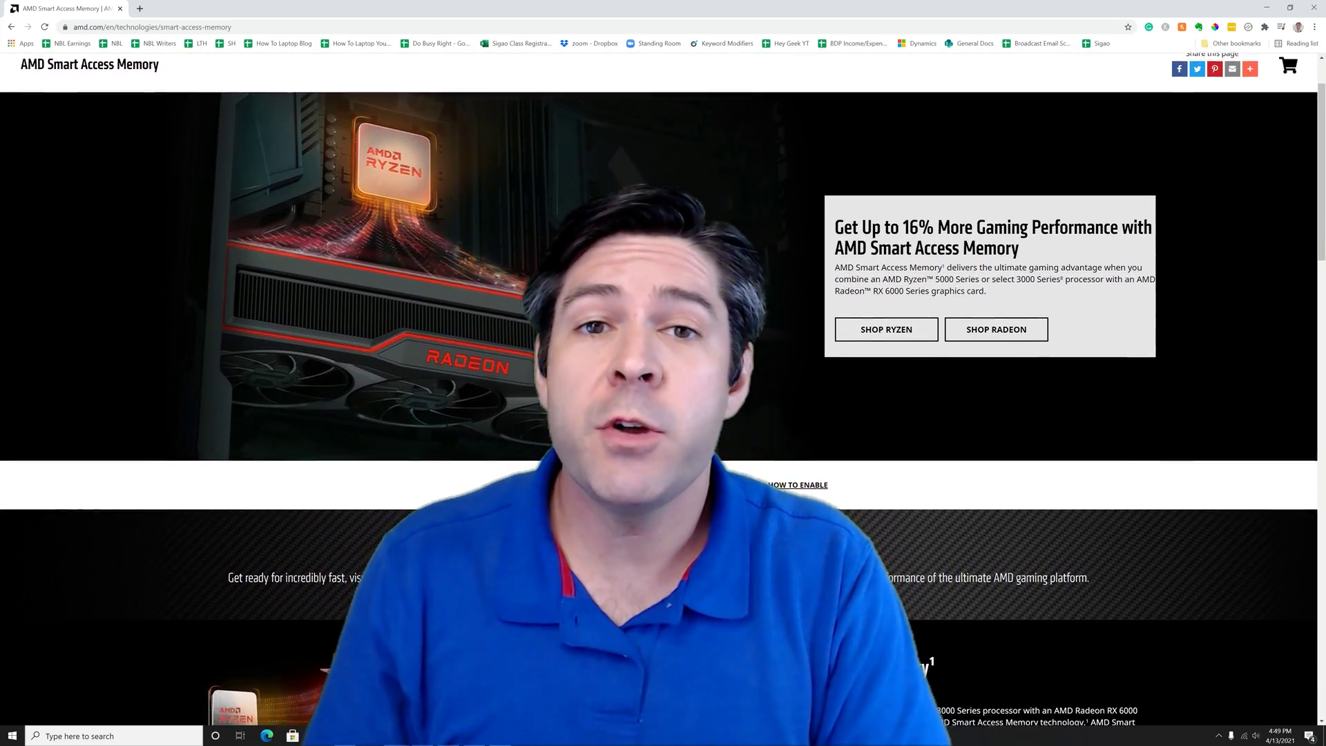
Scroll past Real World Performance Gains and How it Works to the Radeon RX 6000 section
scroll(659, 415, "down", 1)
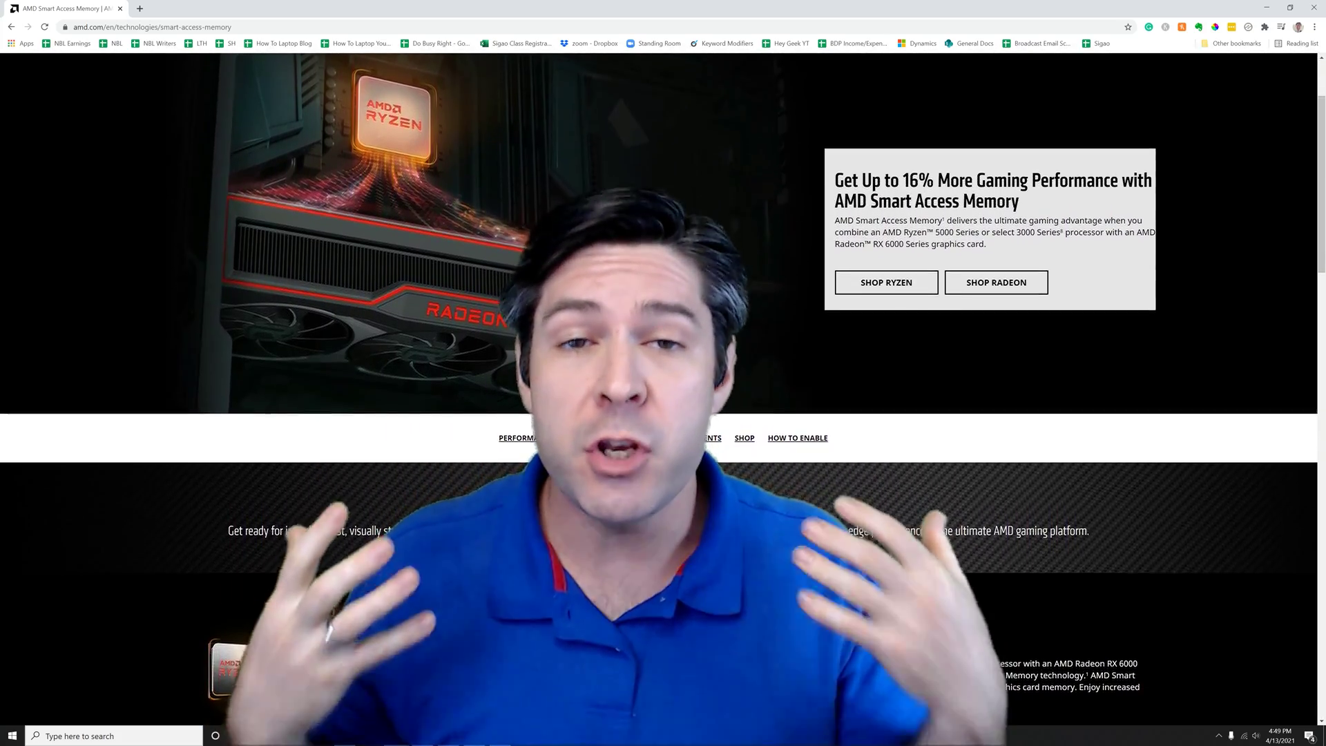
scroll(659, 415, "down", 1)
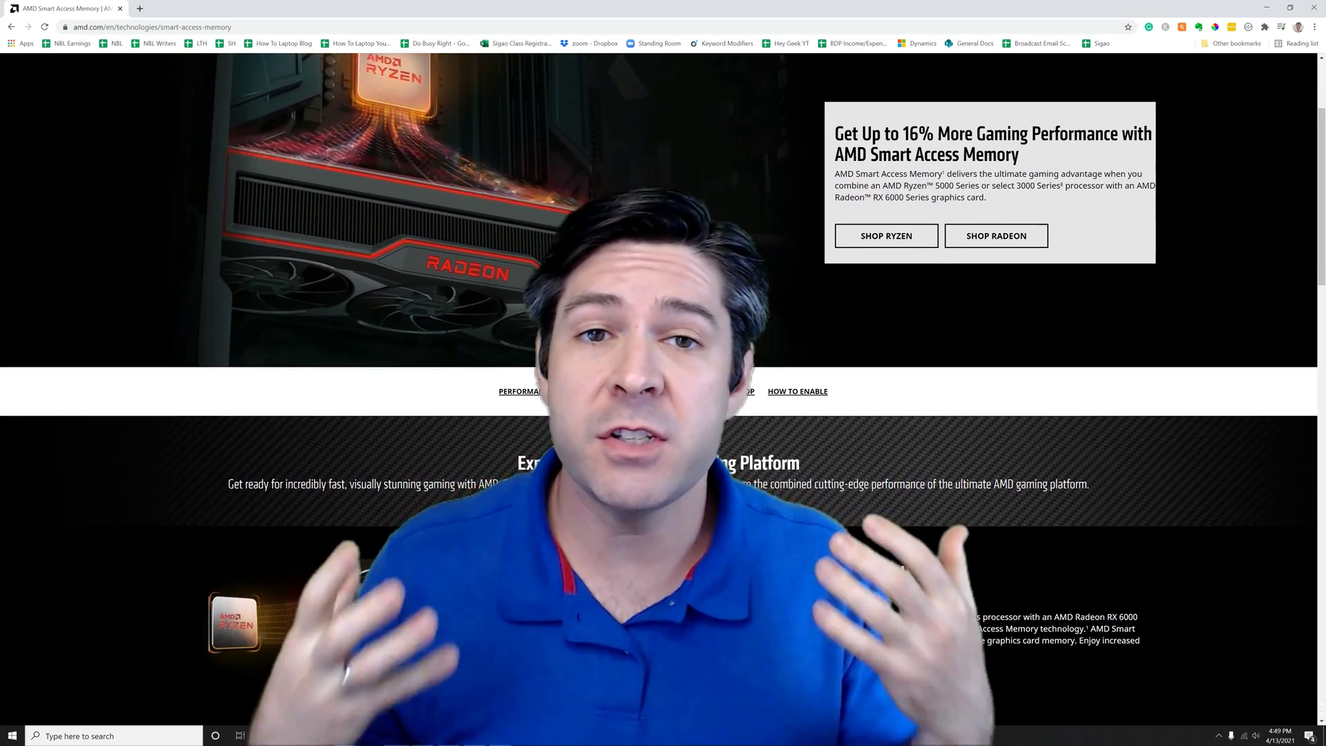
scroll(660, 414, "down", 1)
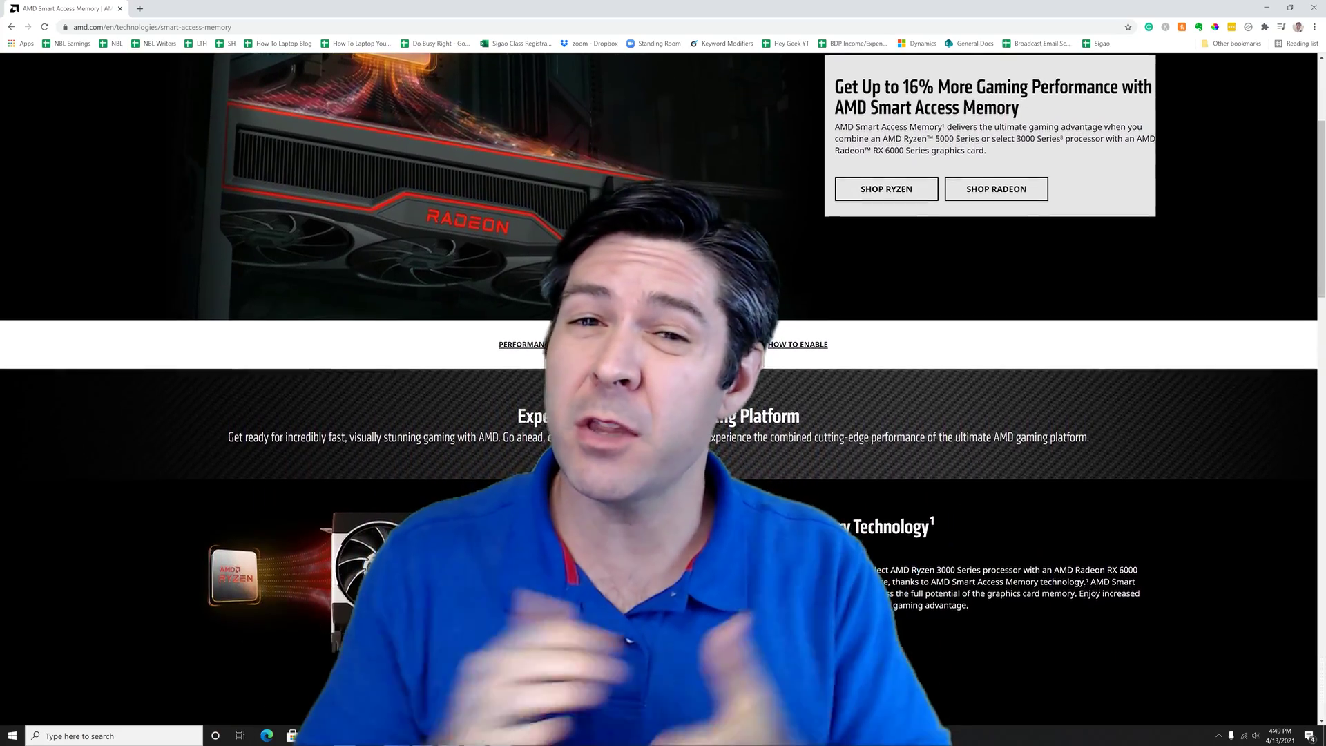
scroll(659, 415, "down", 1)
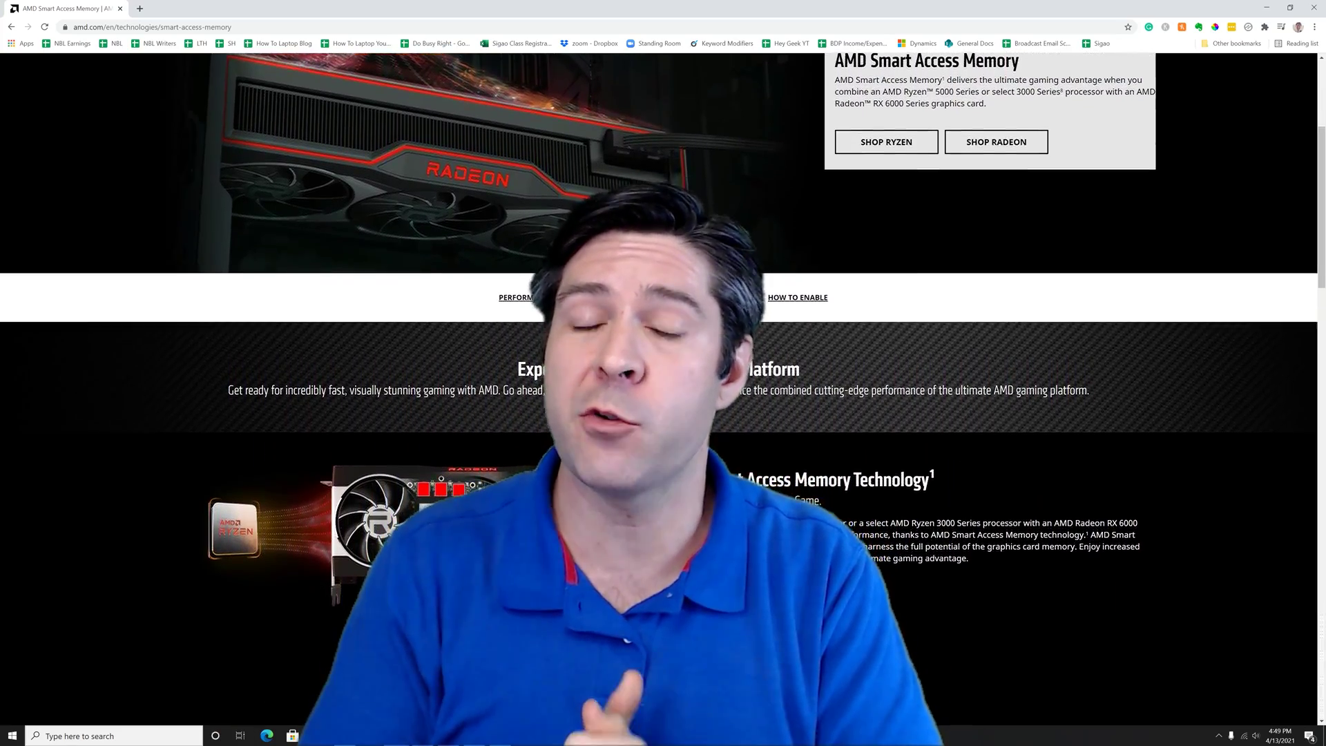
scroll(659, 414, "down", 1)
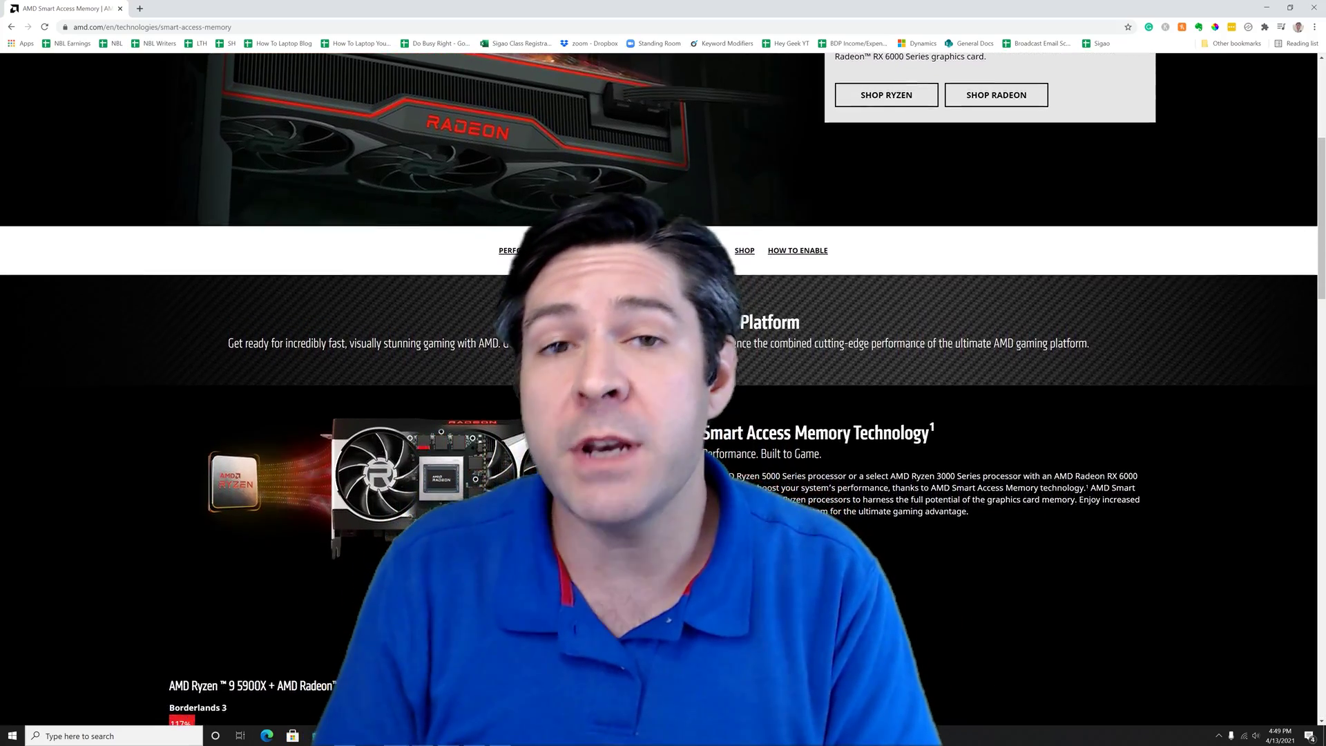
scroll(659, 415, "down", 1)
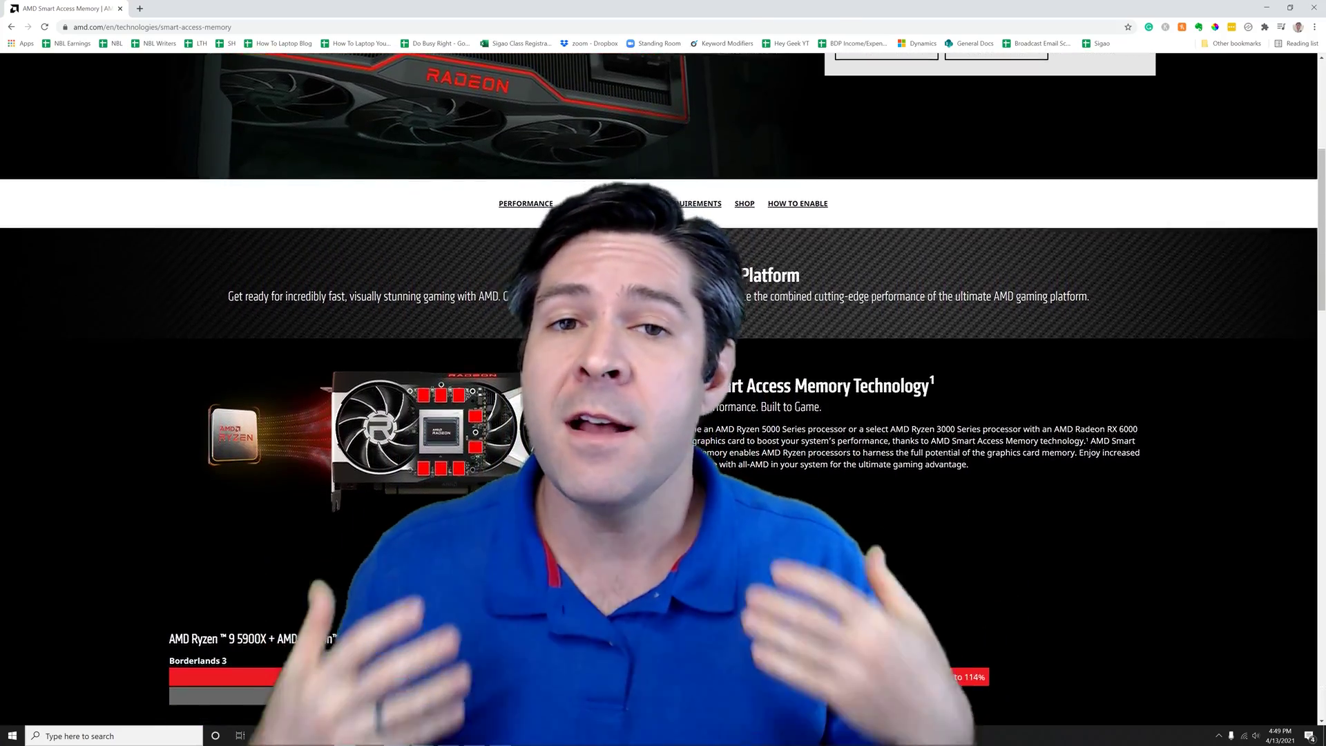
scroll(659, 415, "down", 5)
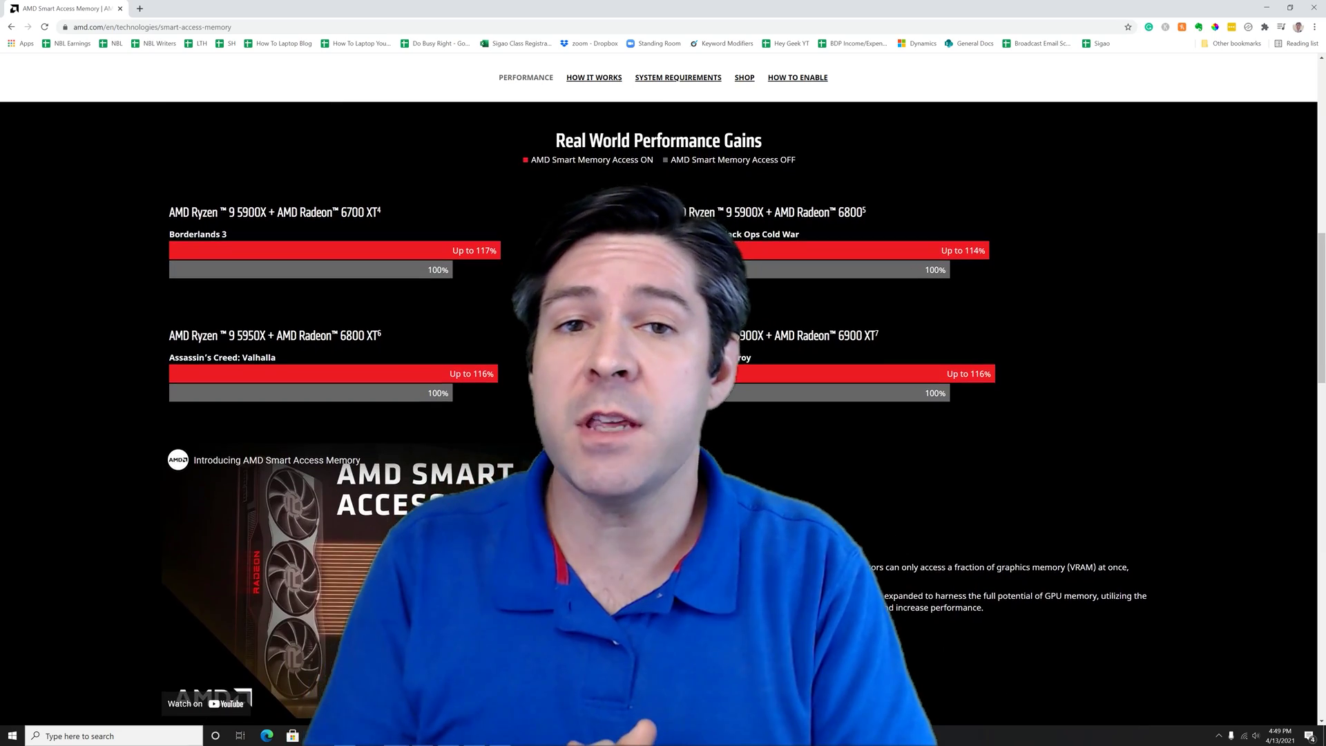
scroll(659, 415, "down", 1)
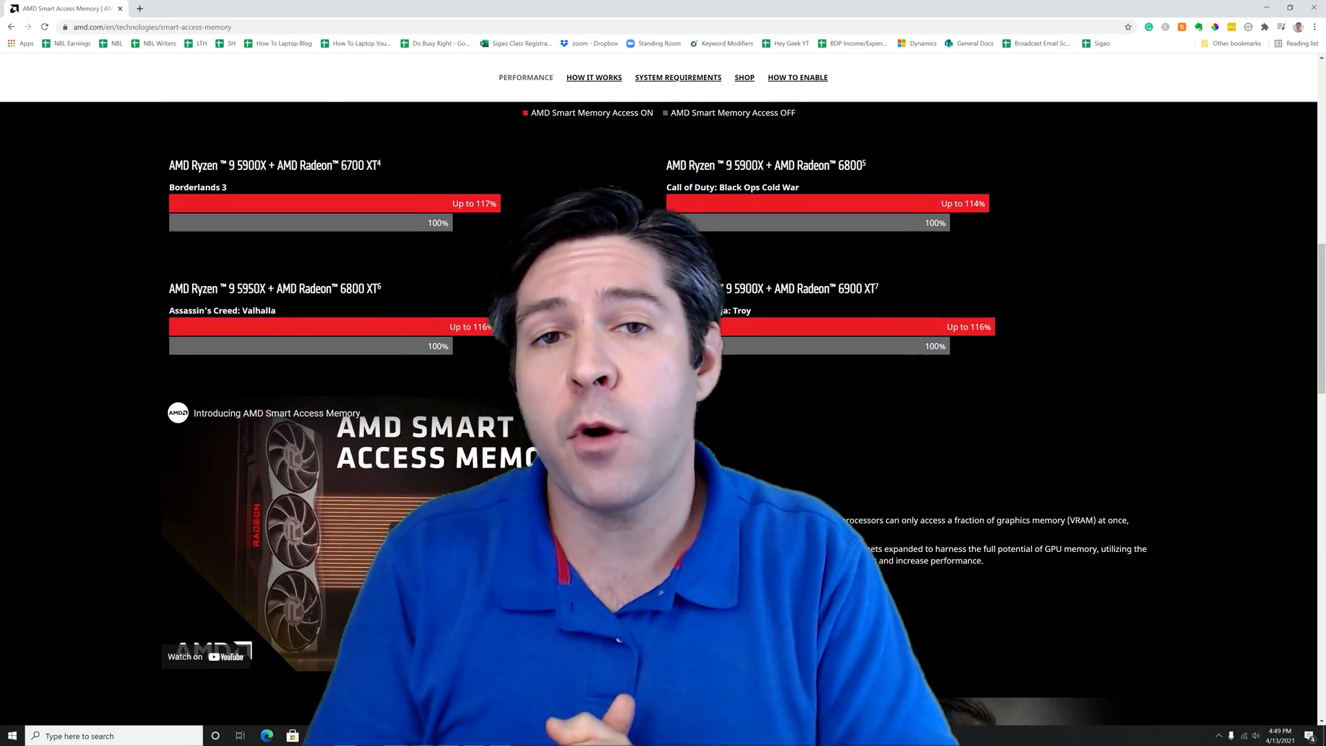
scroll(659, 415, "down", 1)
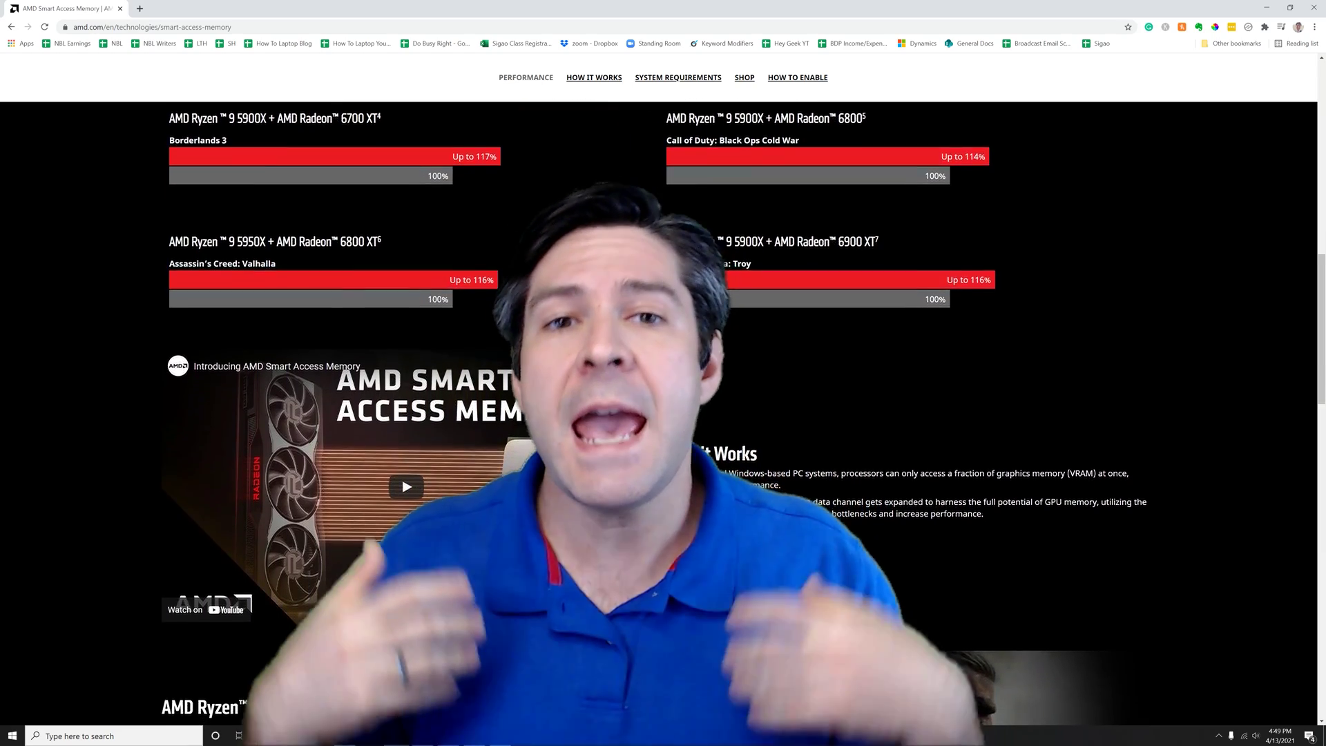
scroll(659, 414, "down", 1)
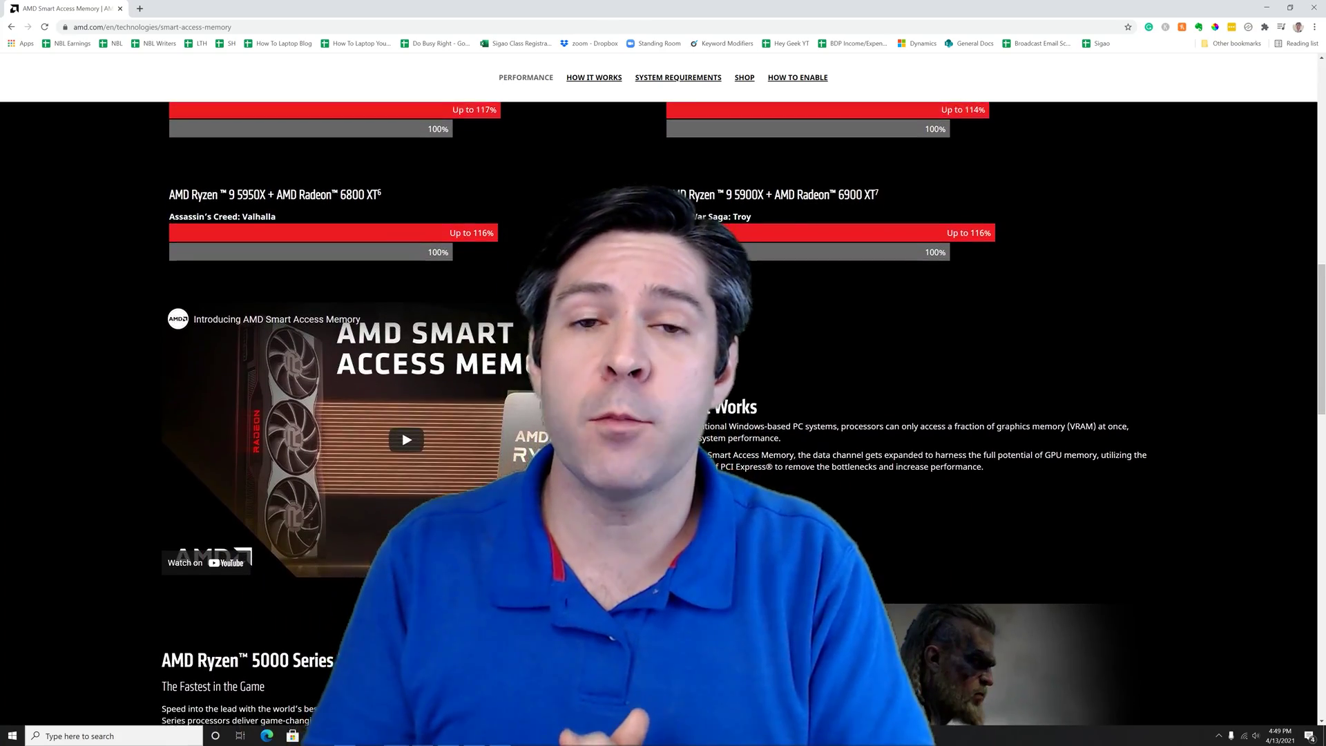
scroll(659, 414, "down", 1)
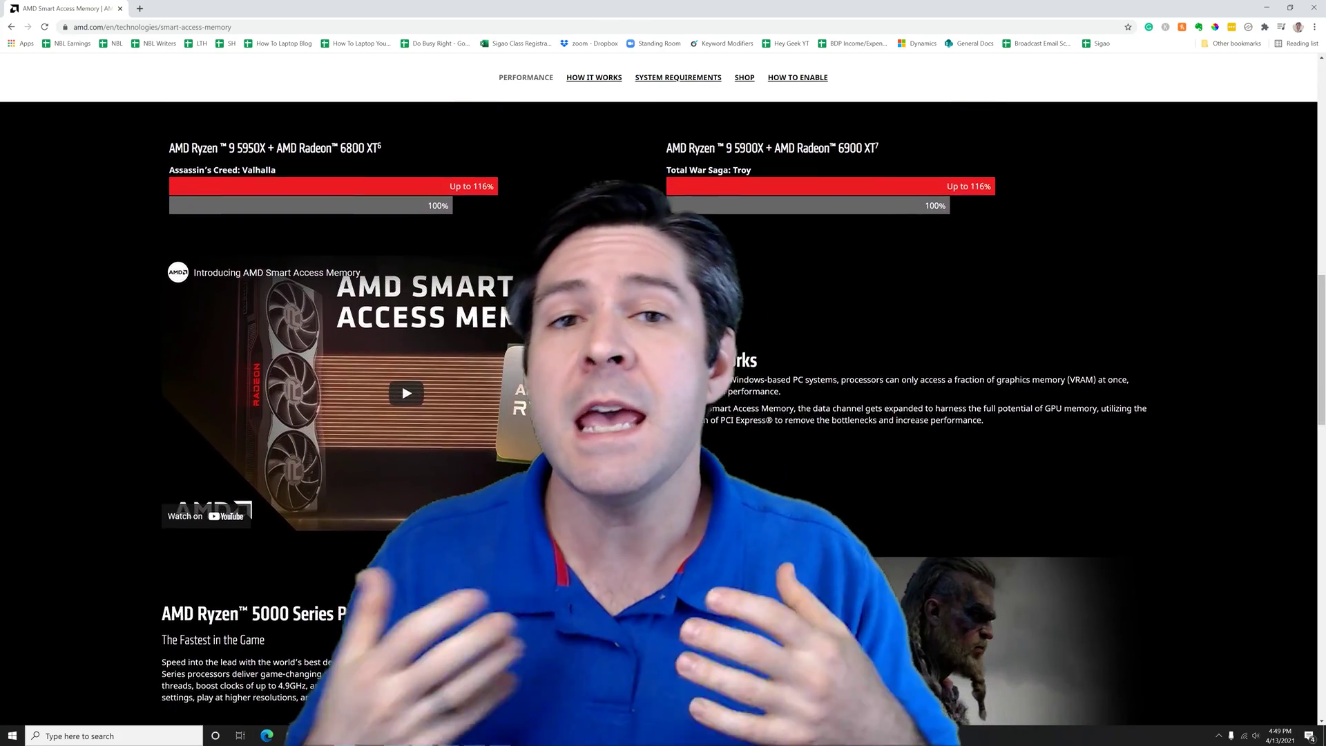
scroll(659, 415, "down", 1)
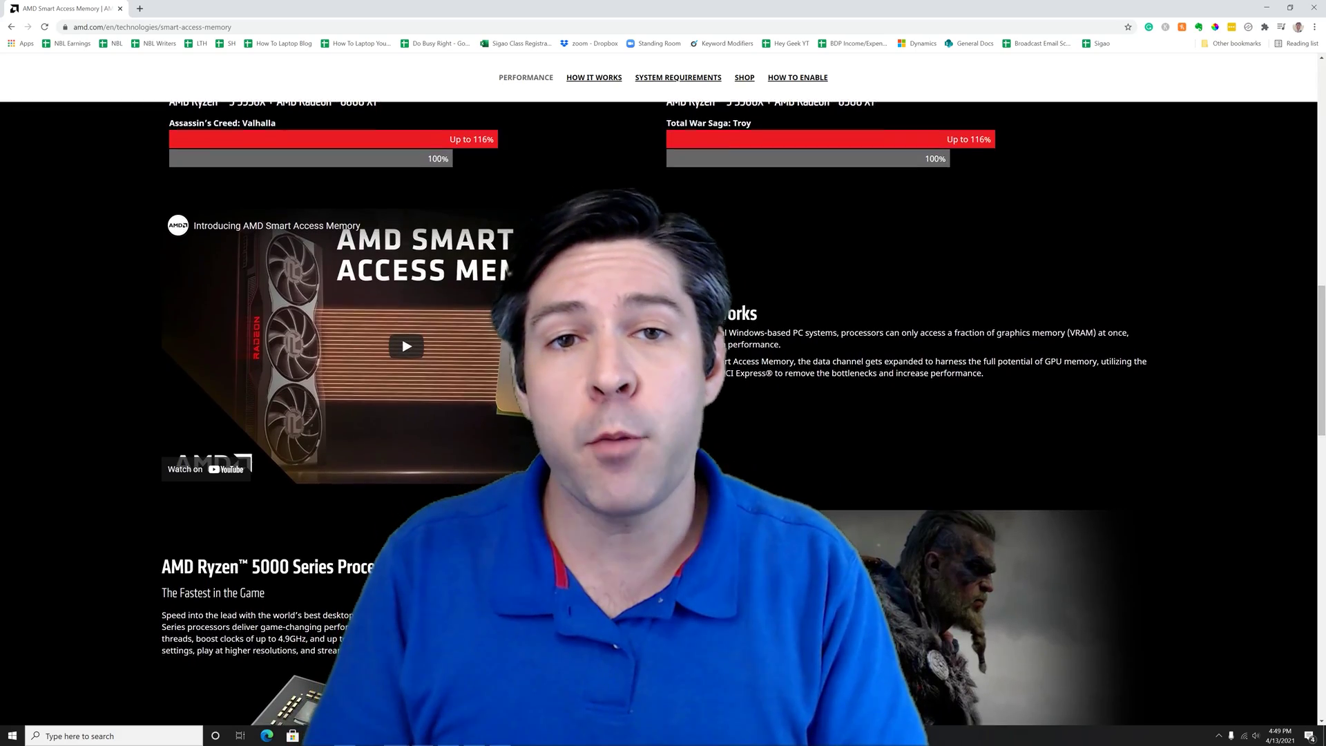
scroll(659, 415, "down", 1)
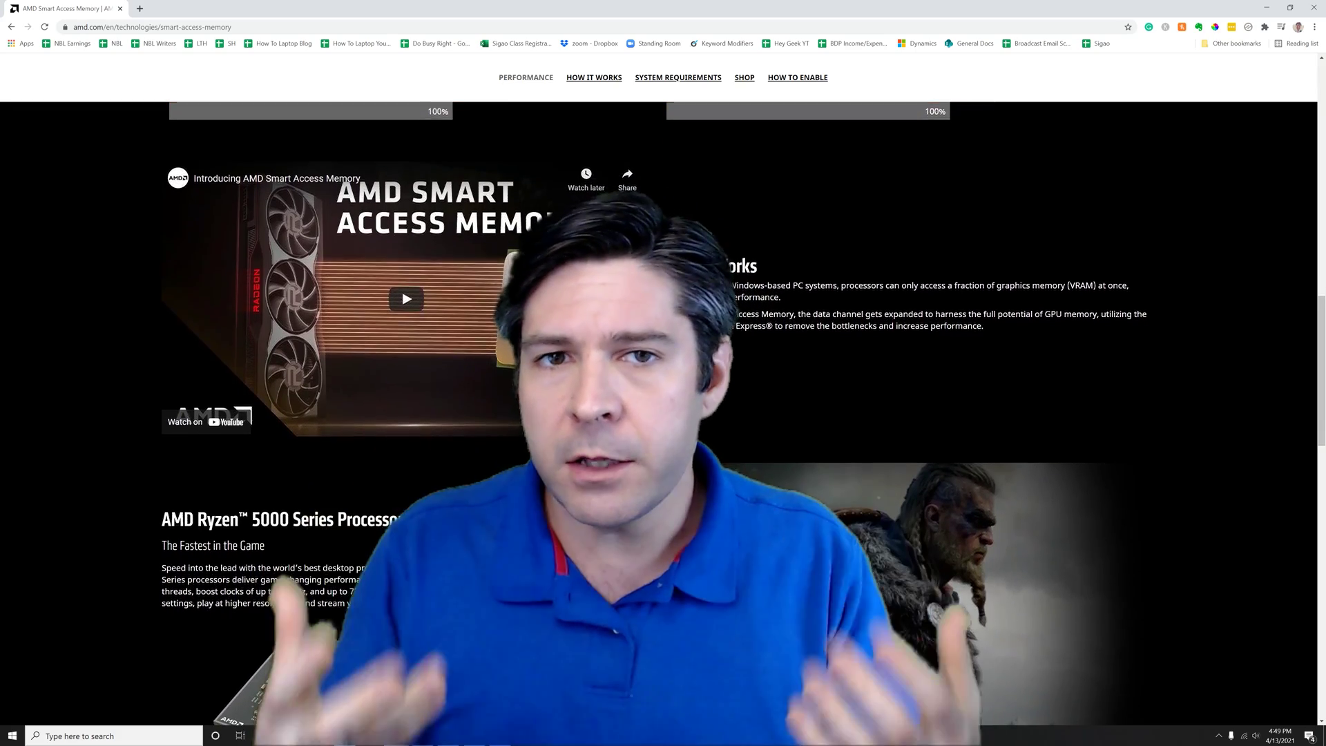
scroll(660, 414, "down", 1)
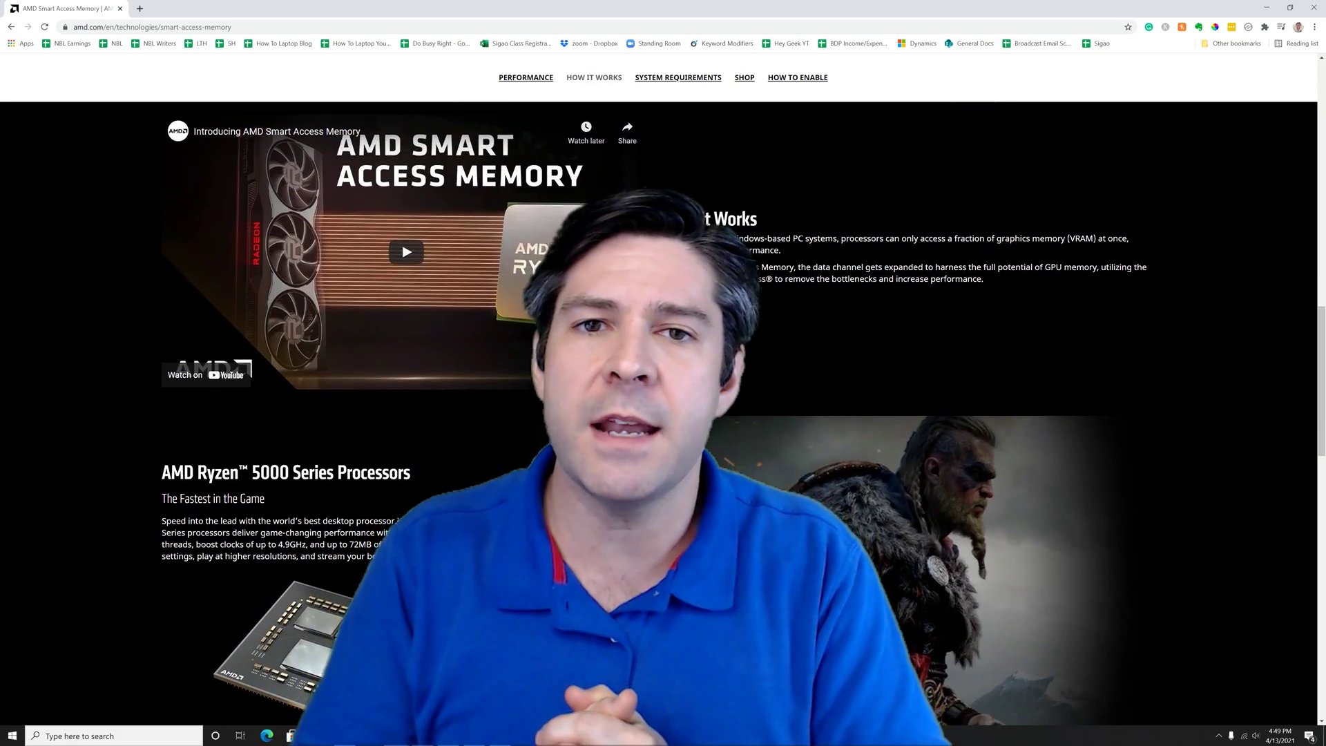
scroll(659, 415, "down", 1)
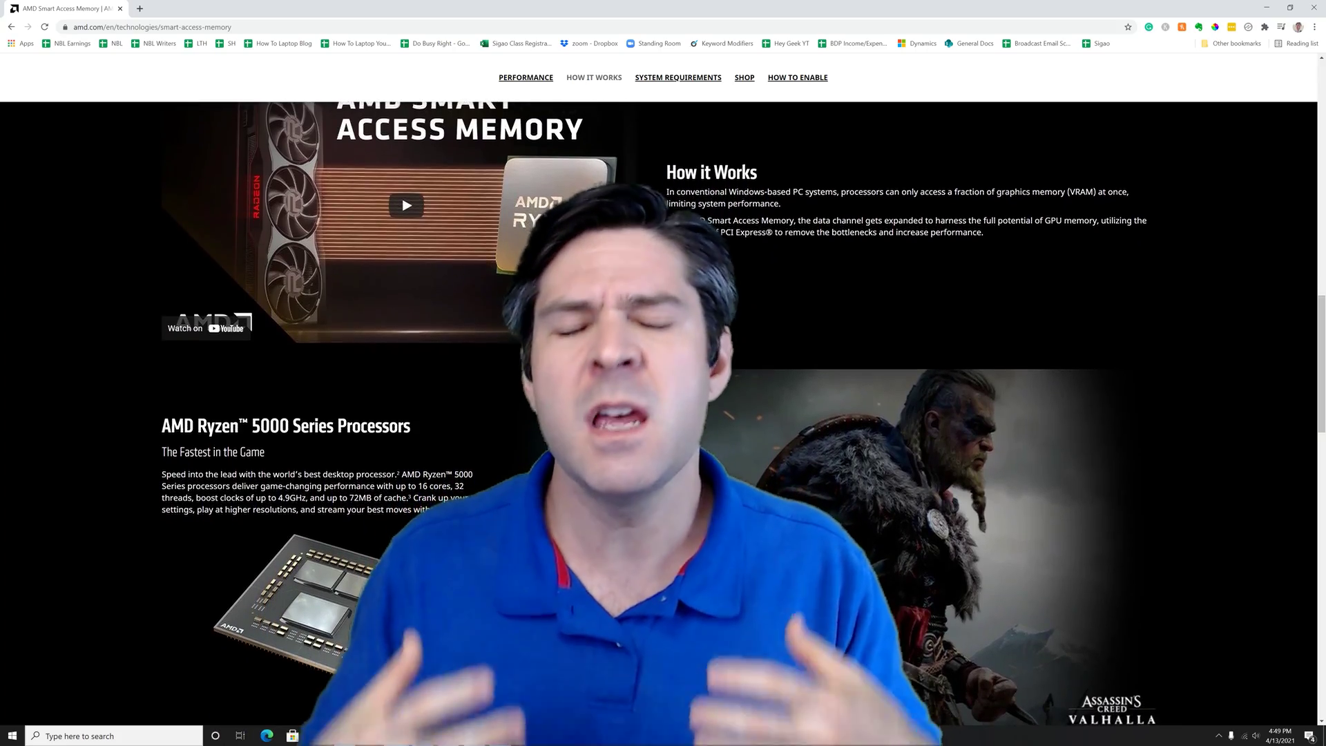
scroll(660, 415, "down", 1)
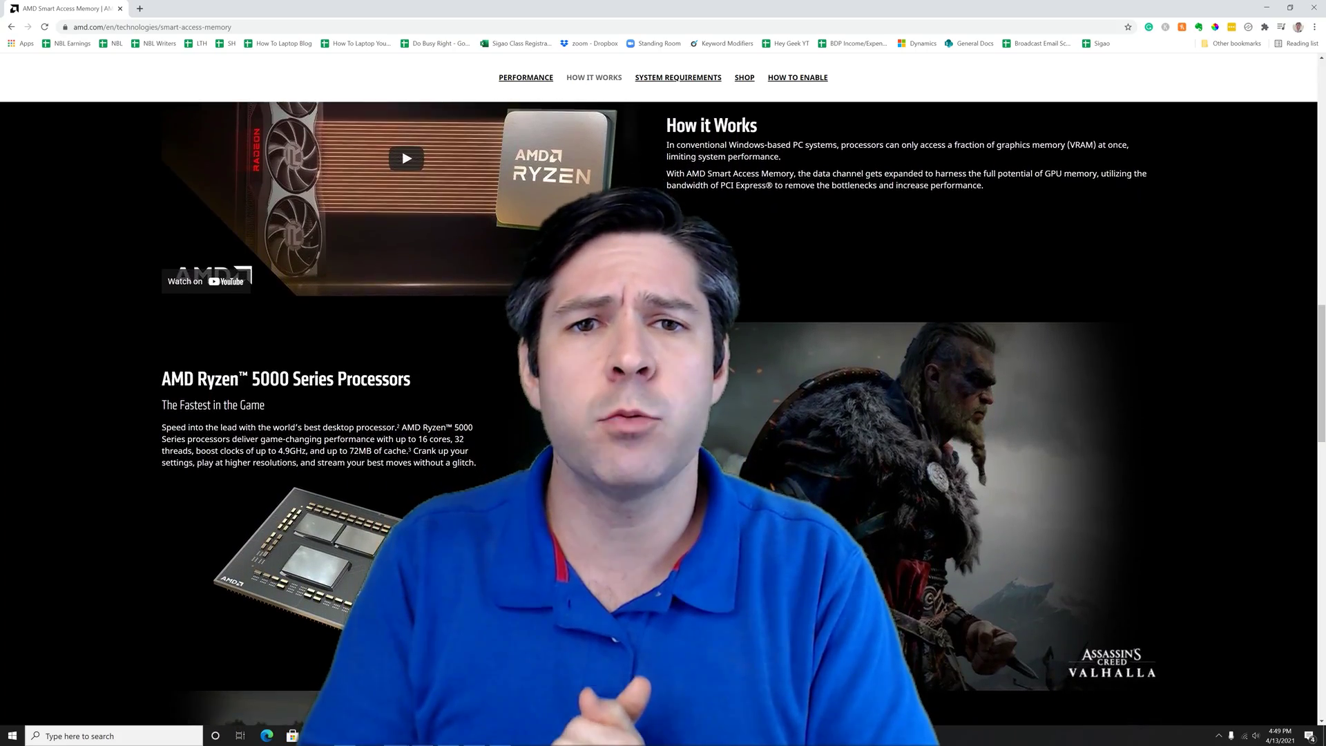
scroll(659, 414, "down", 1)
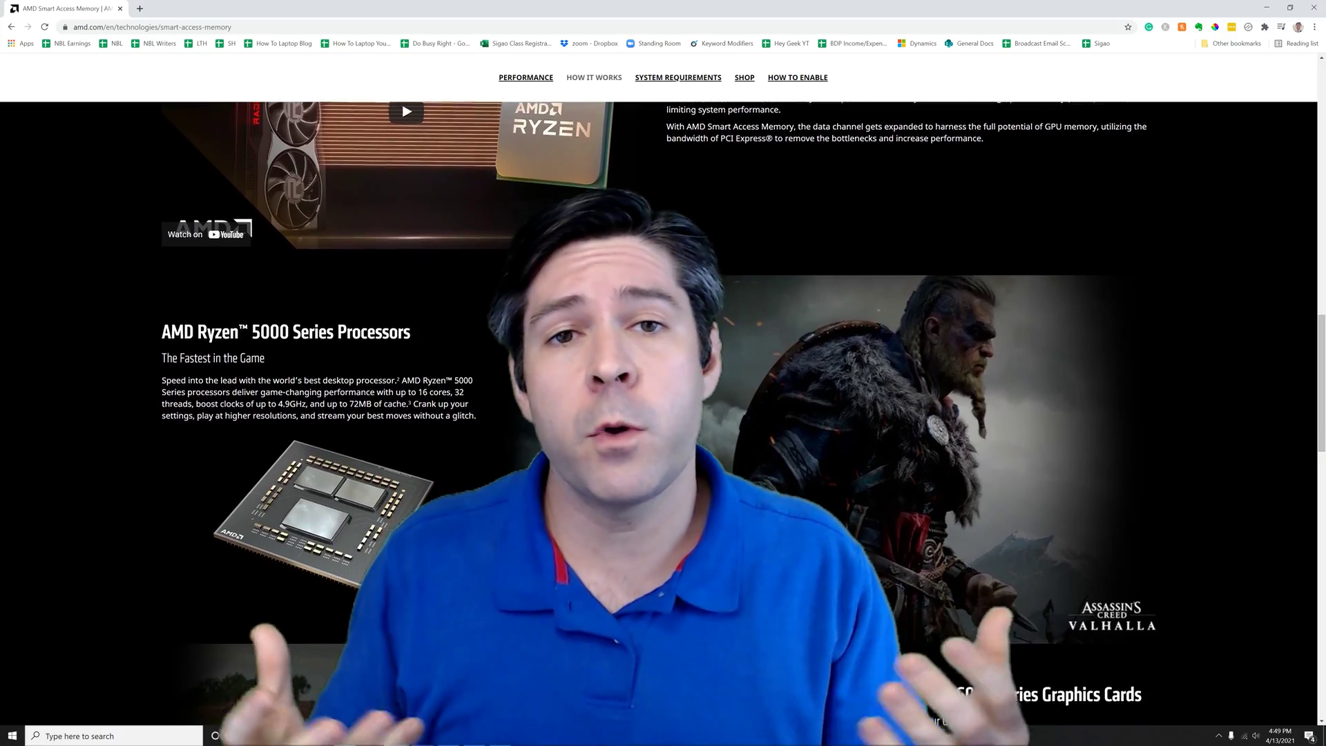
scroll(659, 414, "down", 1)
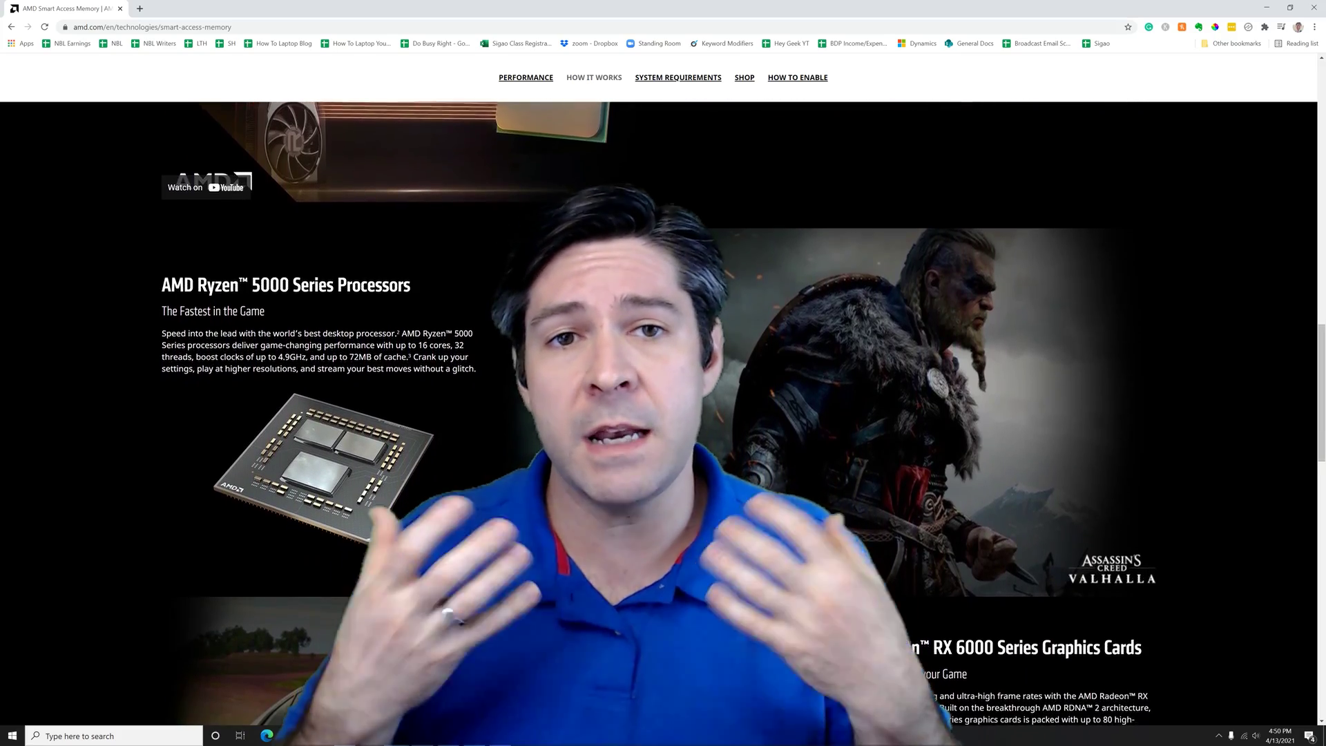
scroll(659, 415, "down", 1)
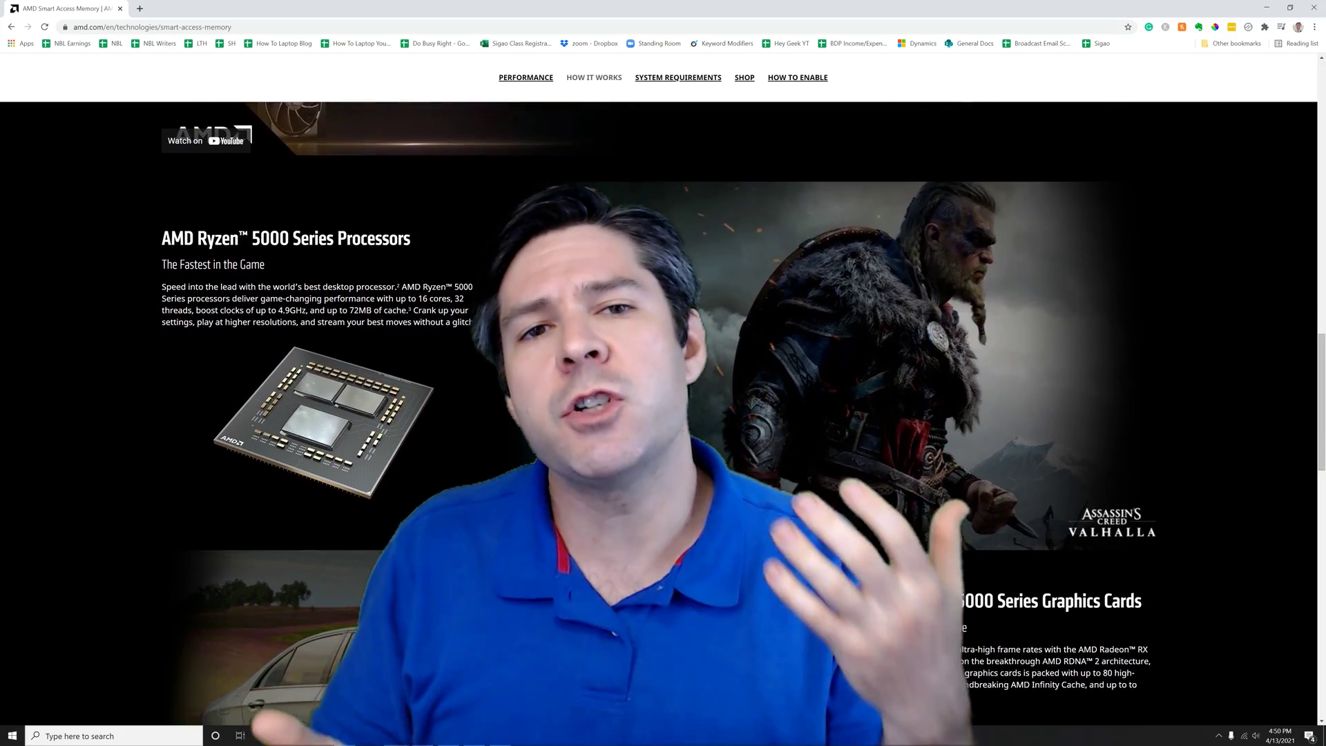
scroll(660, 415, "down", 1)
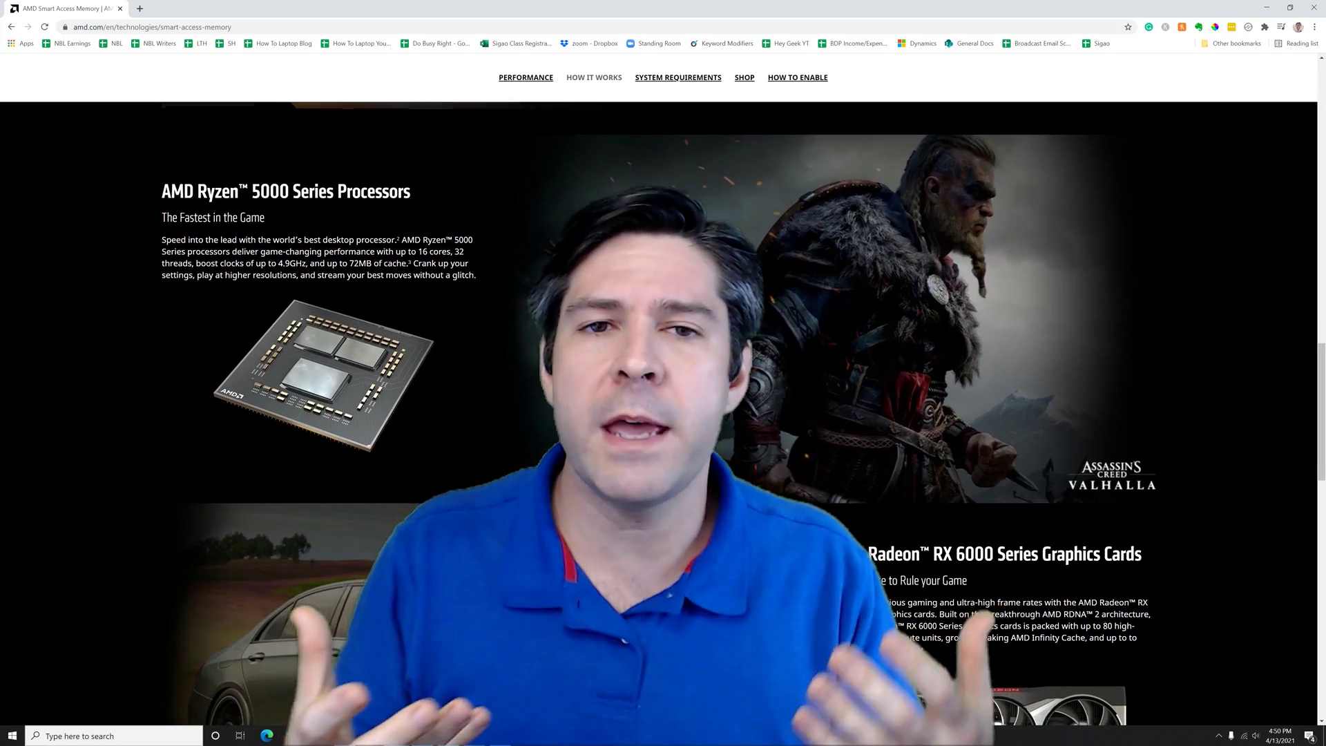
scroll(659, 414, "down", 1)
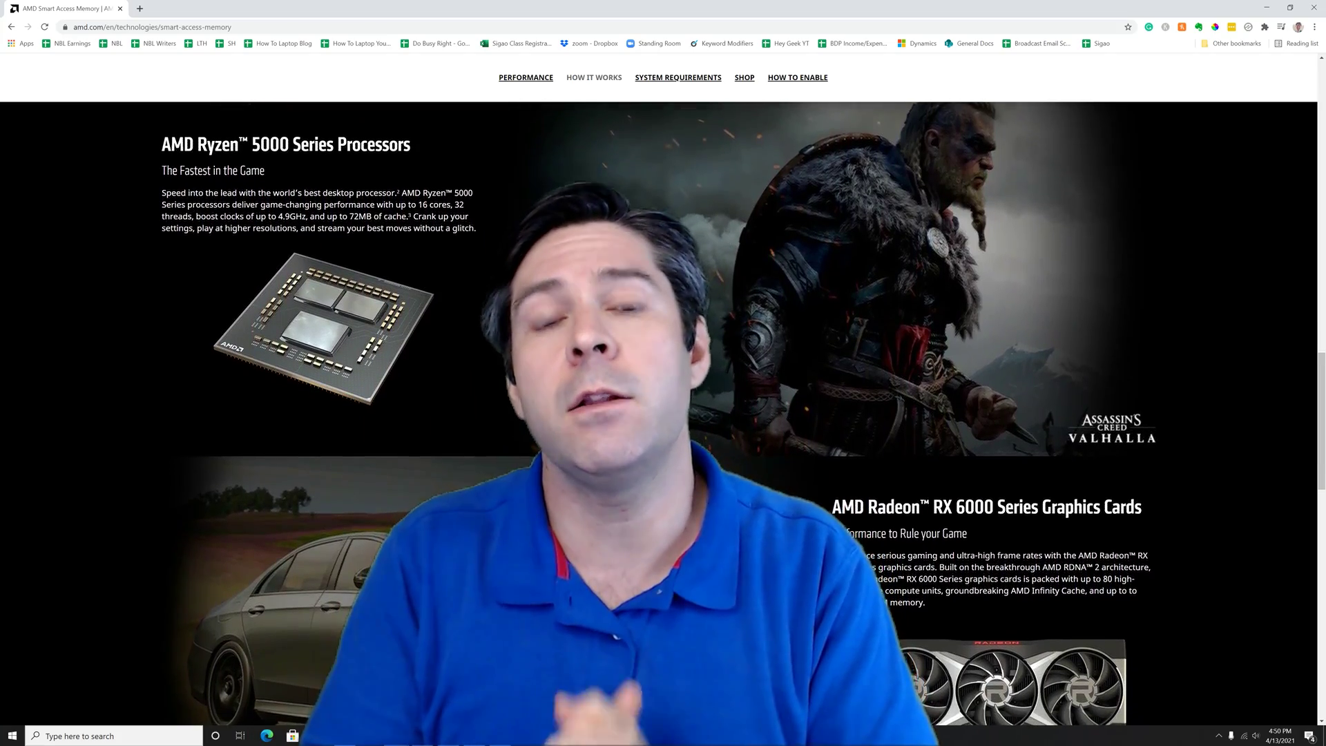
scroll(659, 414, "down", 1)
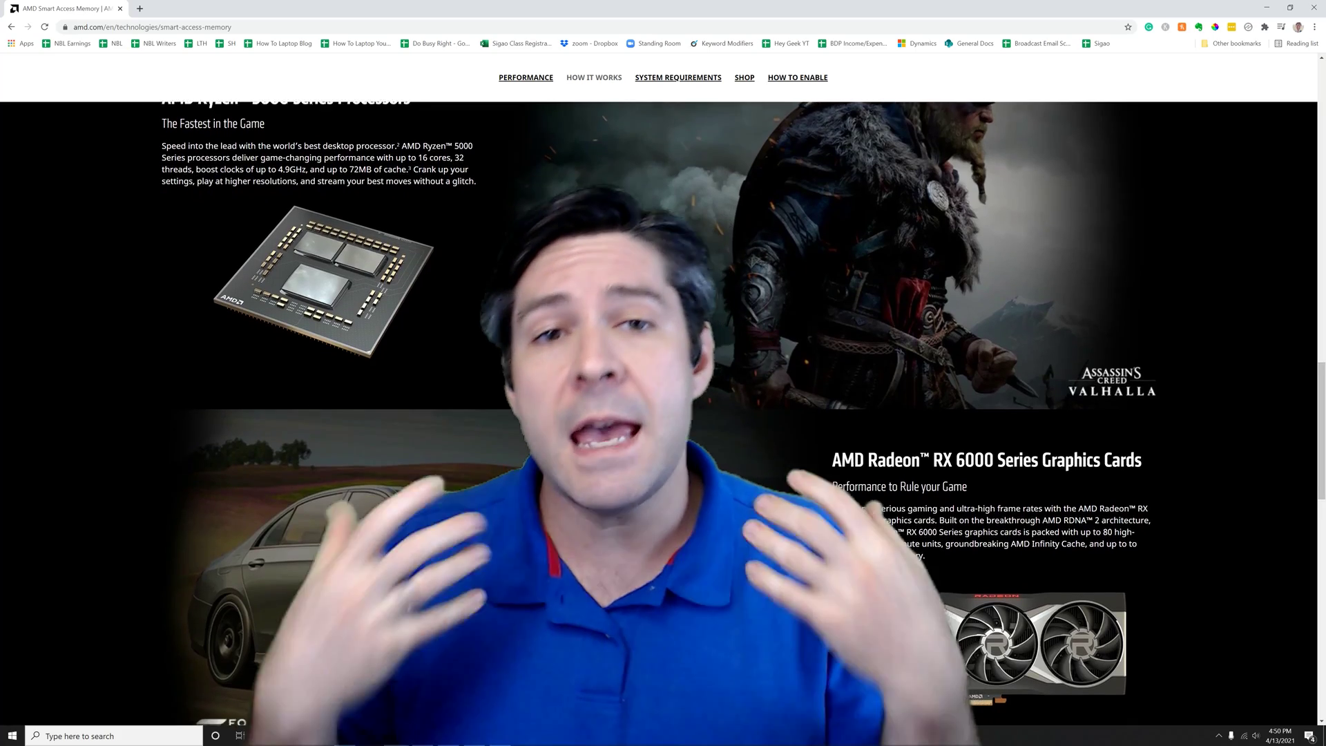
scroll(659, 415, "down", 1)
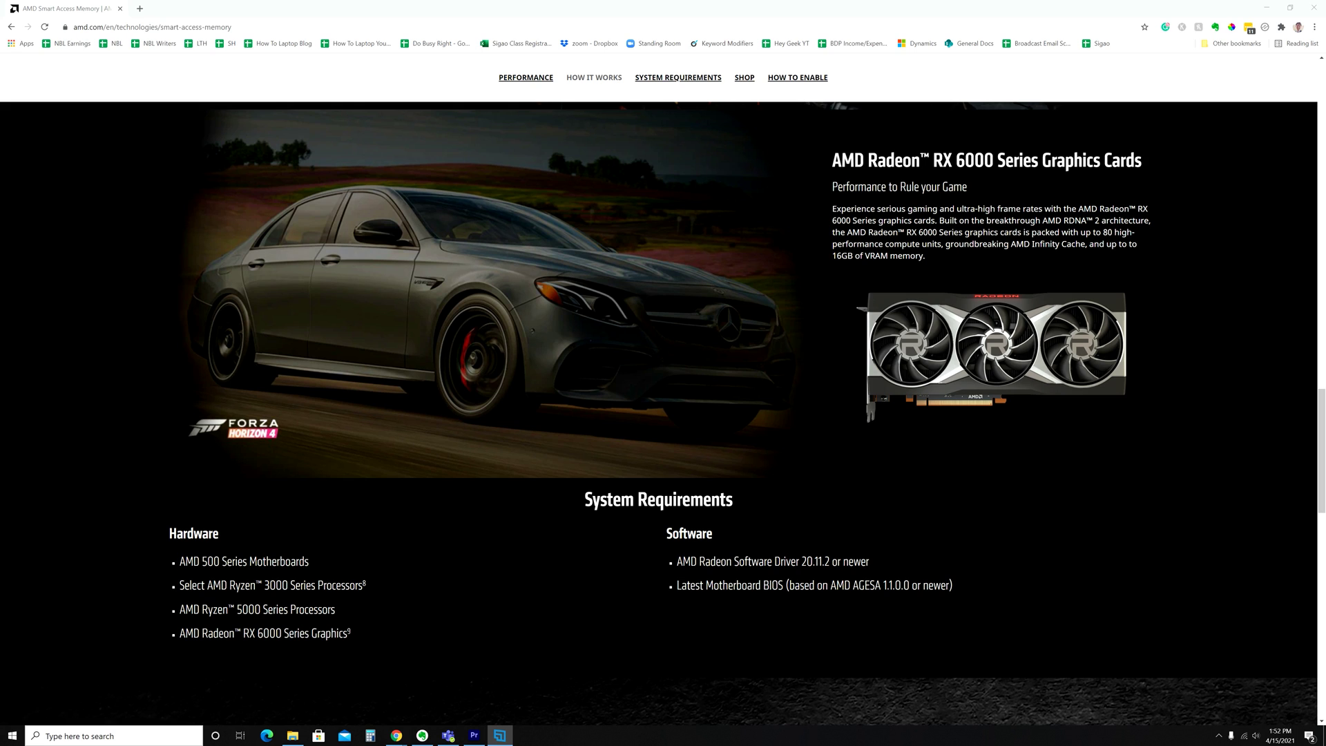
Scroll to the How to Enable section and read its three BIOS steps
scroll(605, 418, "down", 10)
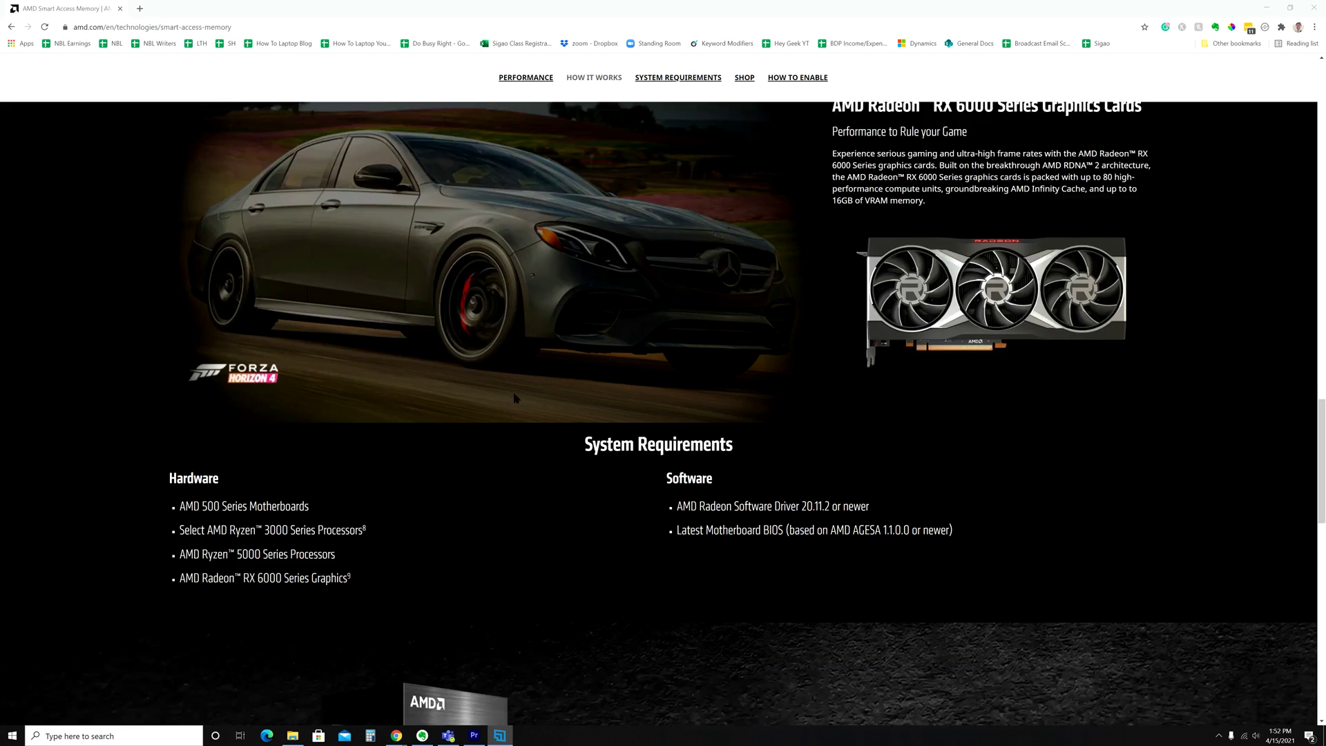
scroll(857, 404, "down", 1)
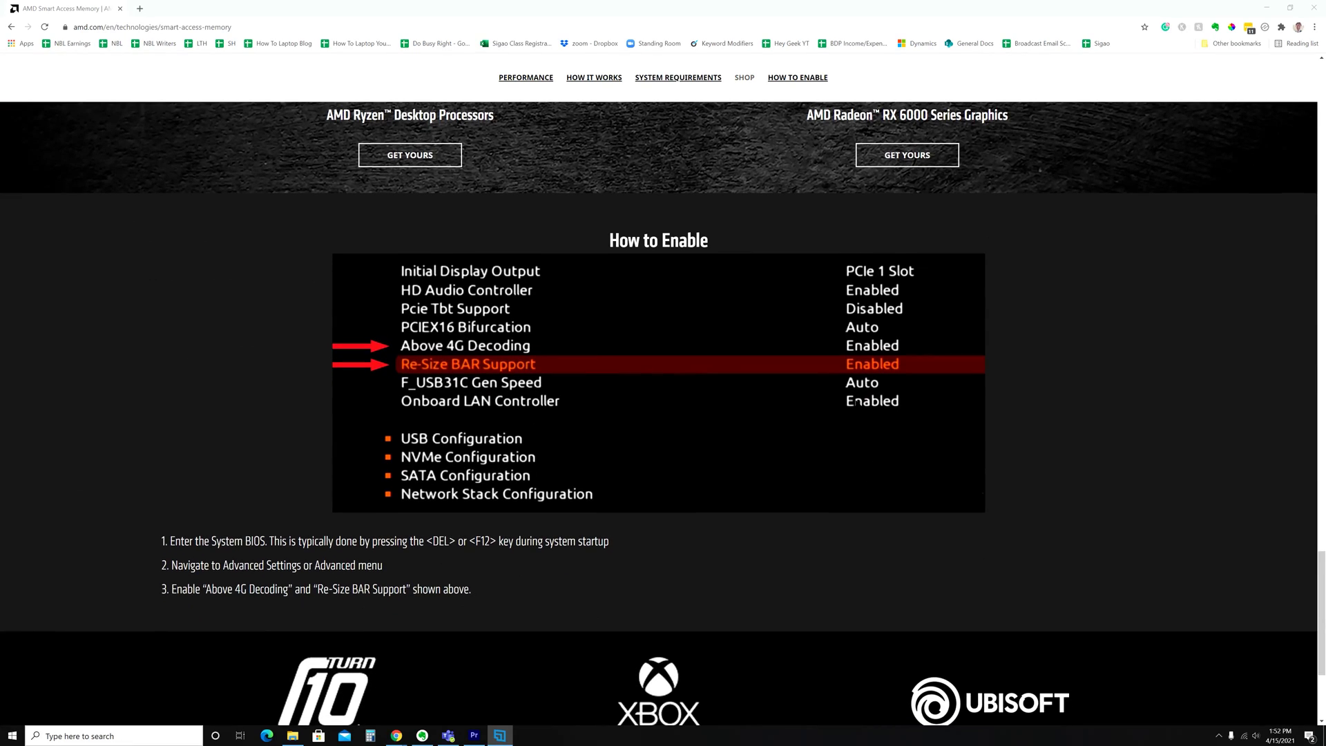
scroll(1006, 380, "down", 2)
scroll(1001, 378, "up", 1)
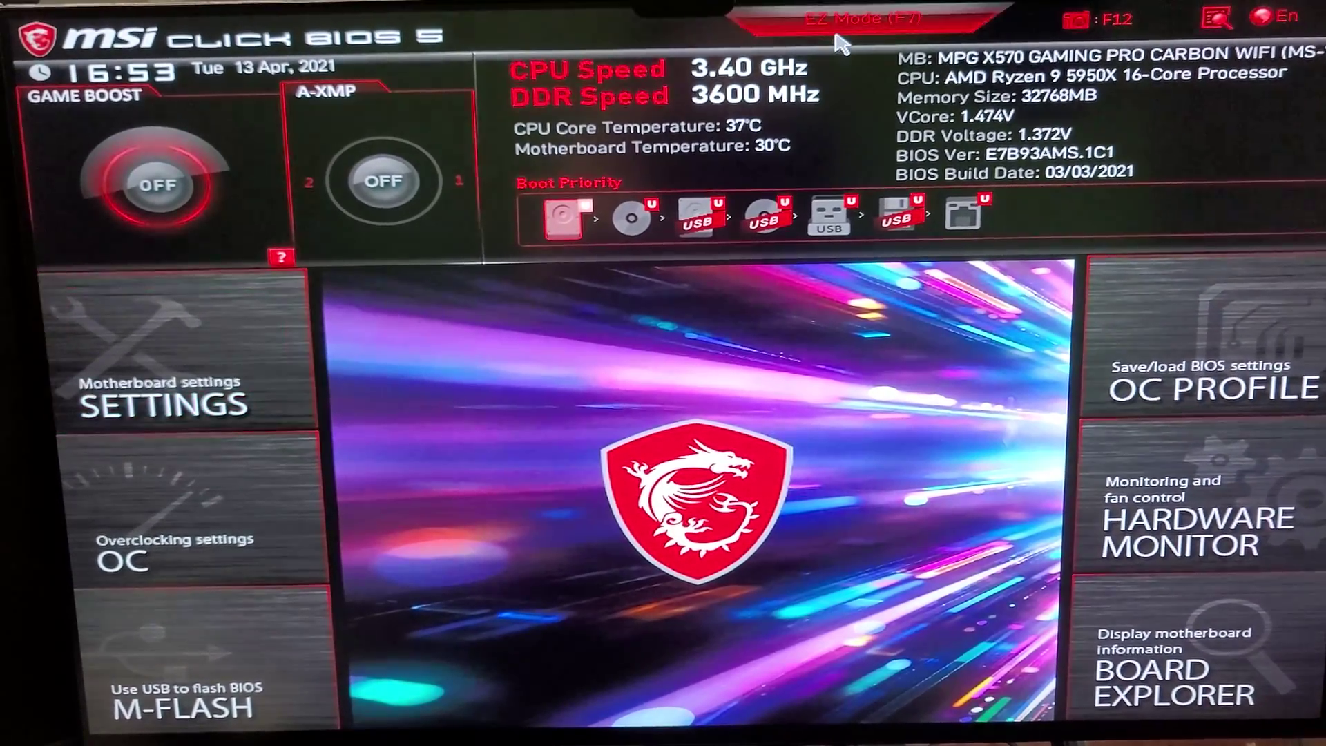
In Advanced mode, go to Settings > Advanced > PCI Subsystem Settings to verify Re-Size BAR and Above 4G
left_click(824, 16)
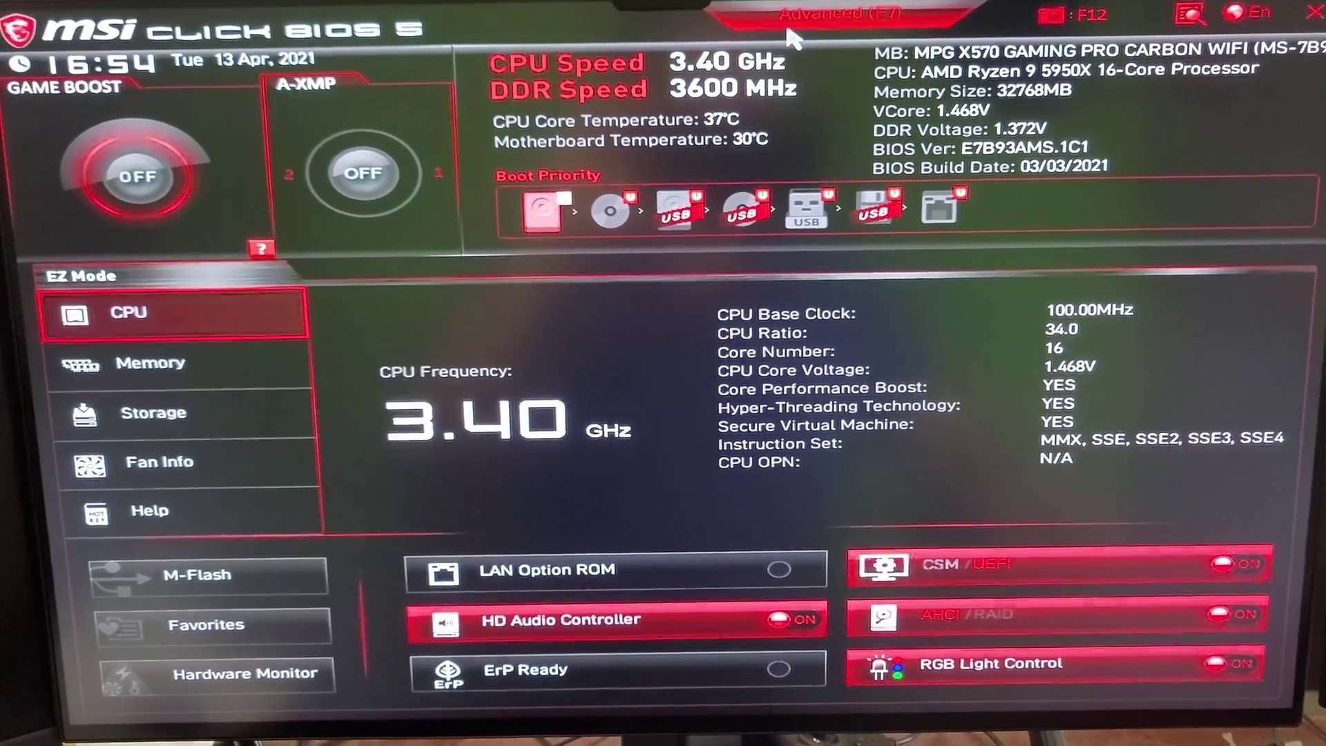
left_click(791, 39)
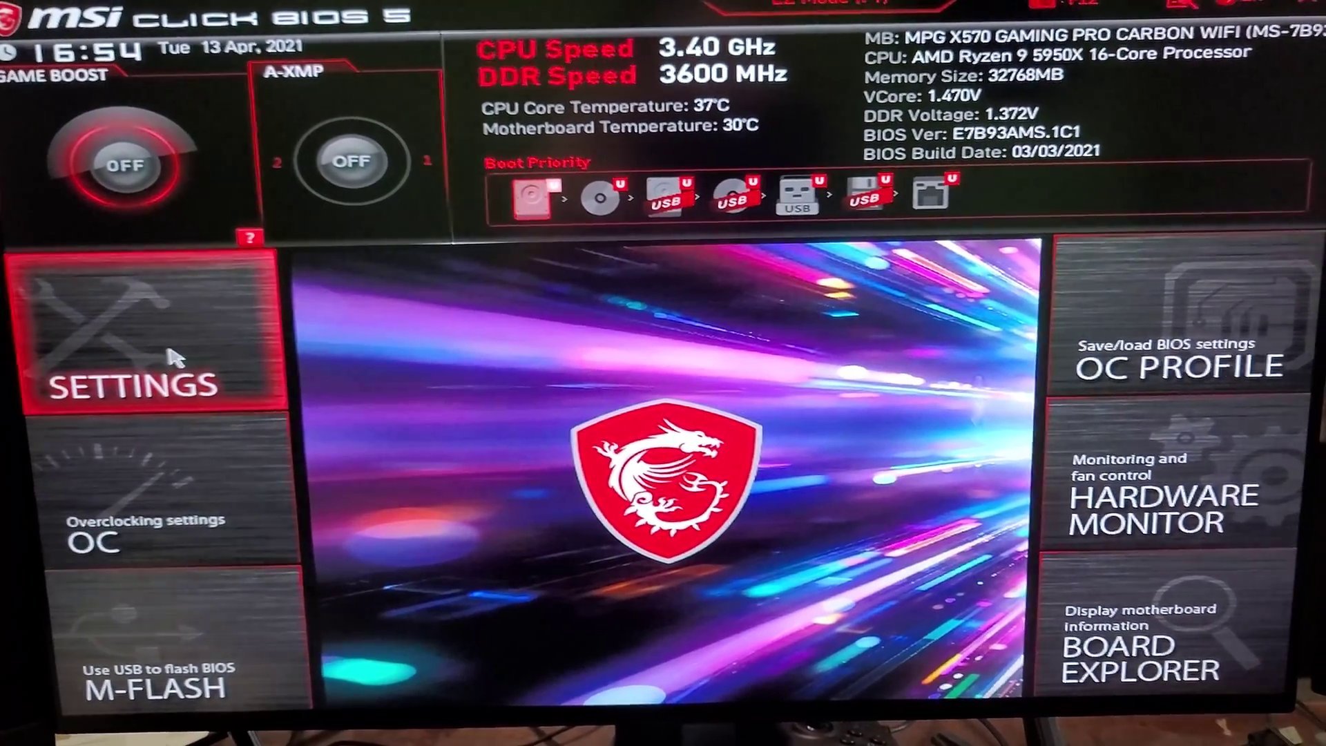
left_click(172, 355)
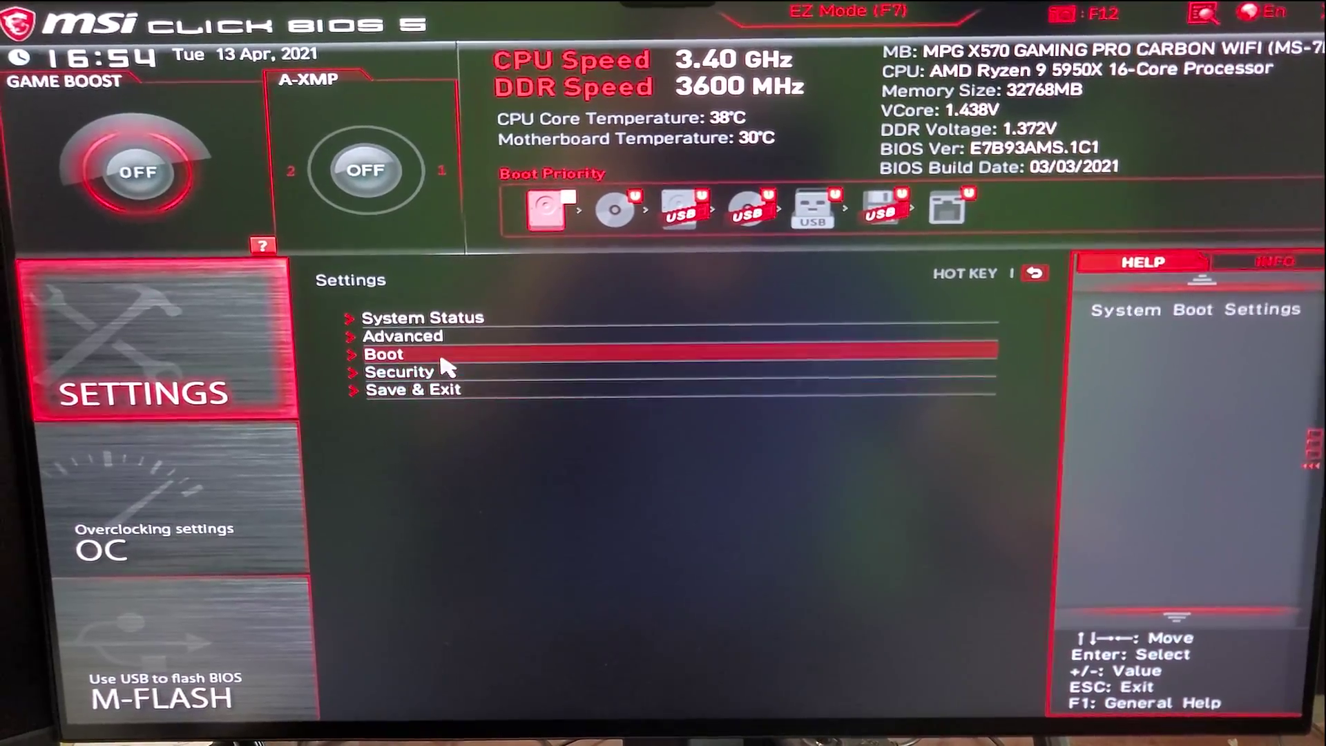
left_click(428, 337)
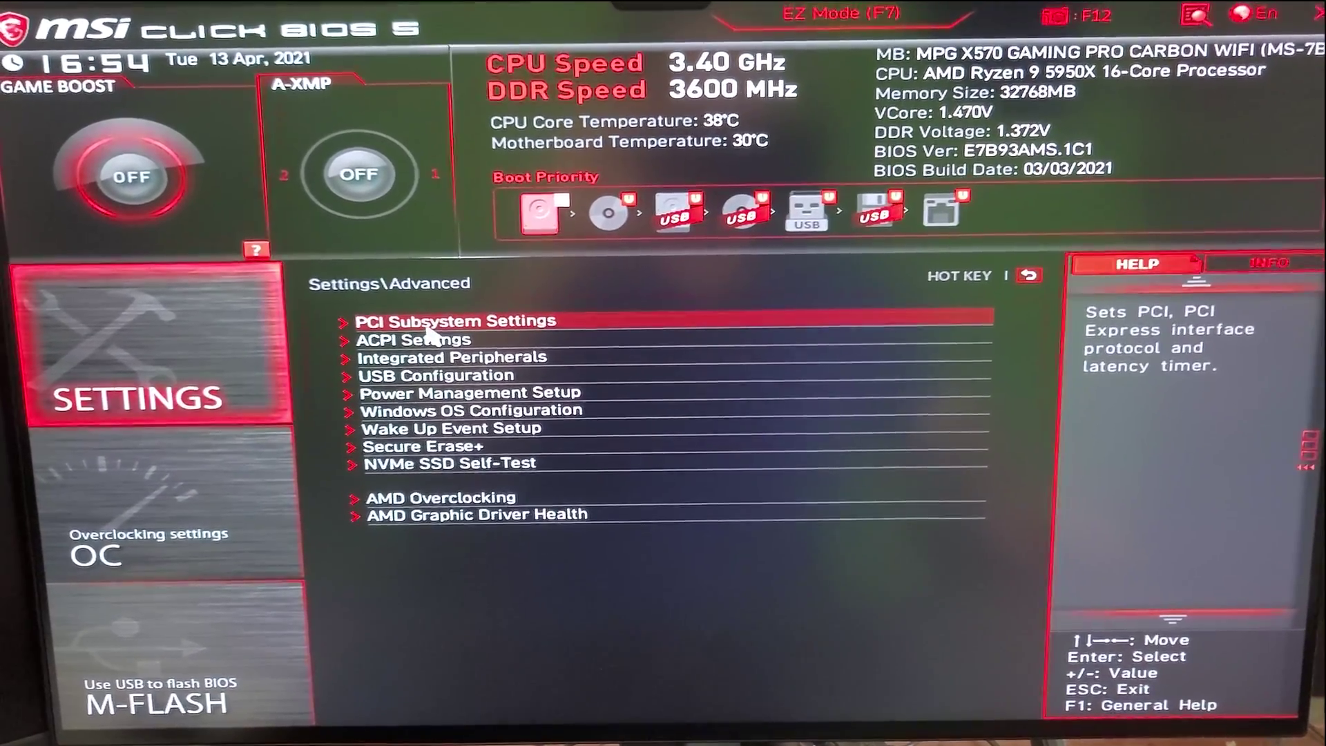
left_click(428, 315)
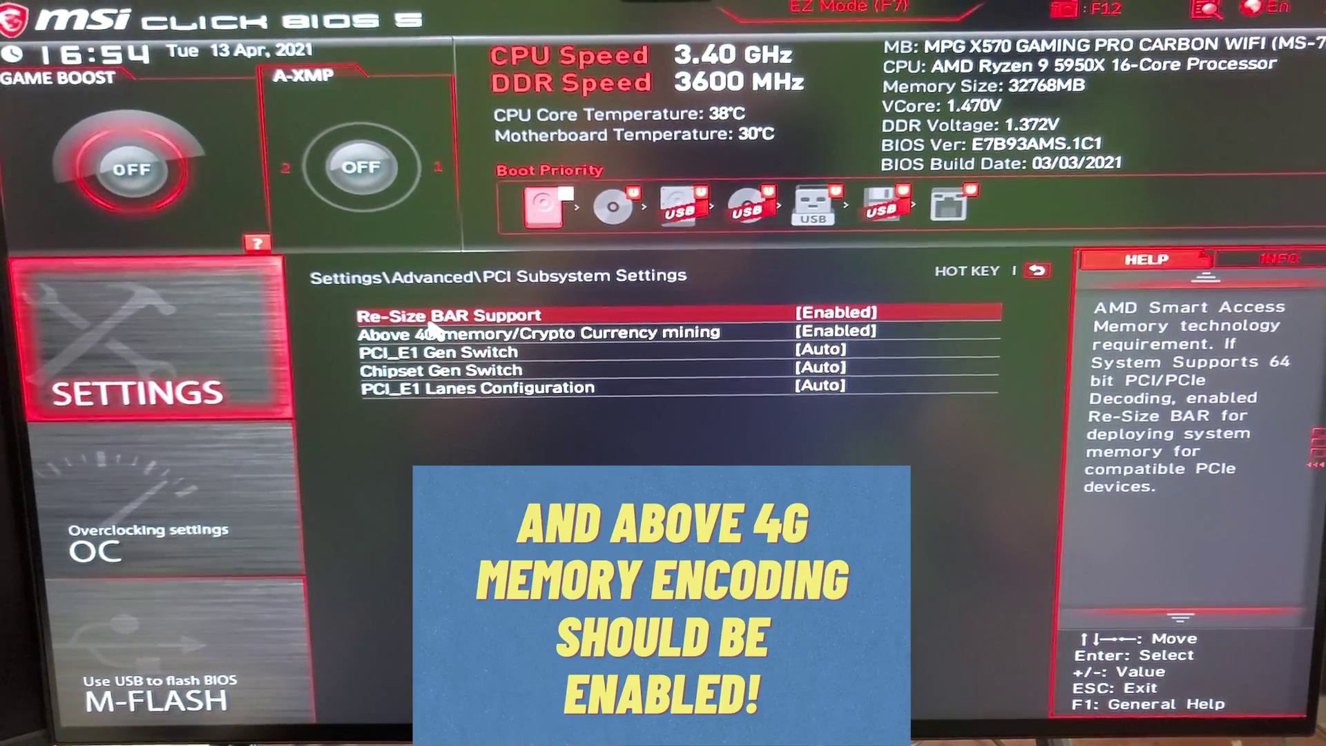